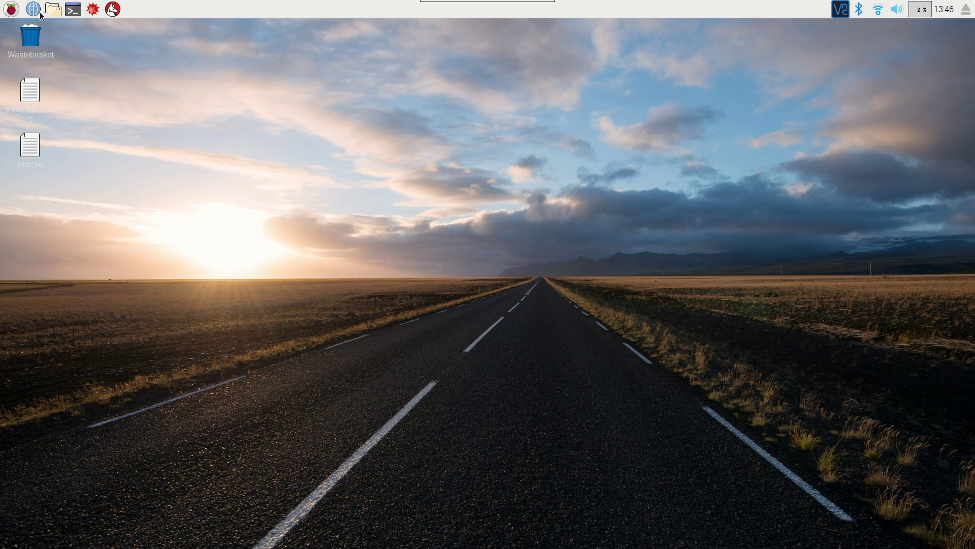
Launch Raspberry Pi Configuration from the Preferences section of the applications menu
click(10, 10)
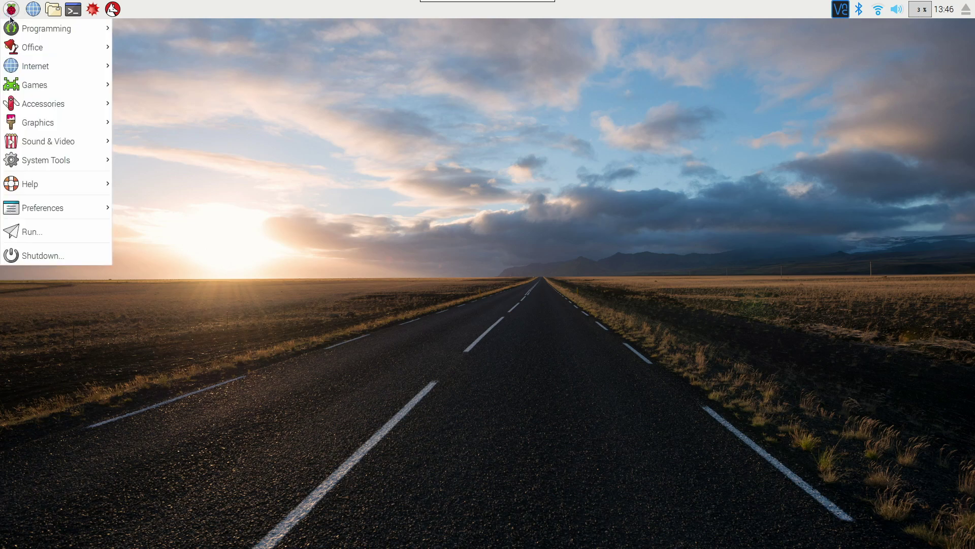
mouse_move(83, 200)
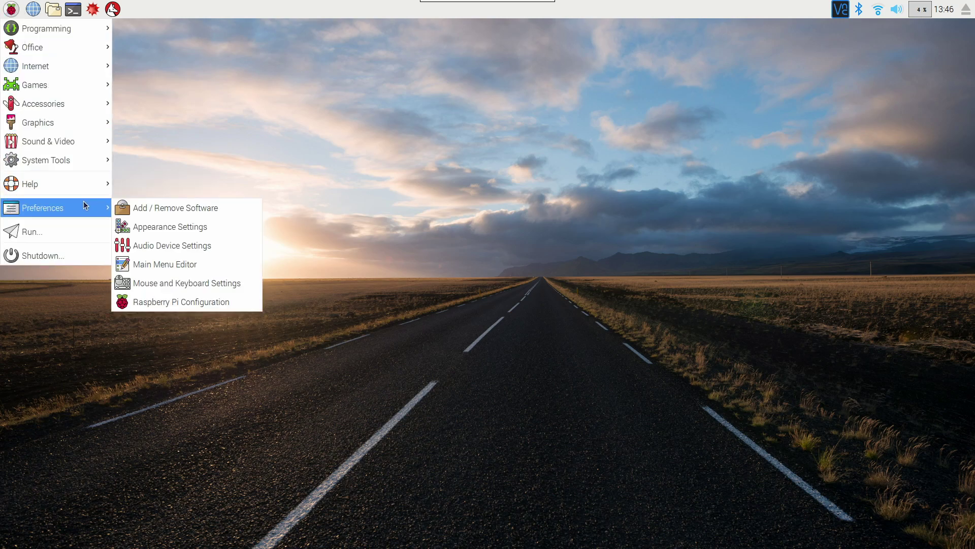
click(174, 302)
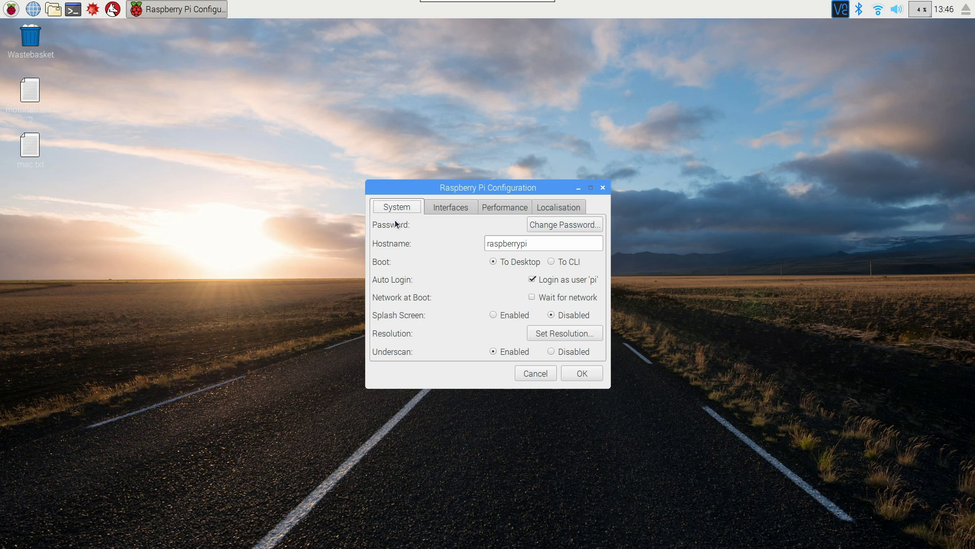
Change the pi password: enter the current password, then the new password twice, and dismiss the confirmation
click(568, 227)
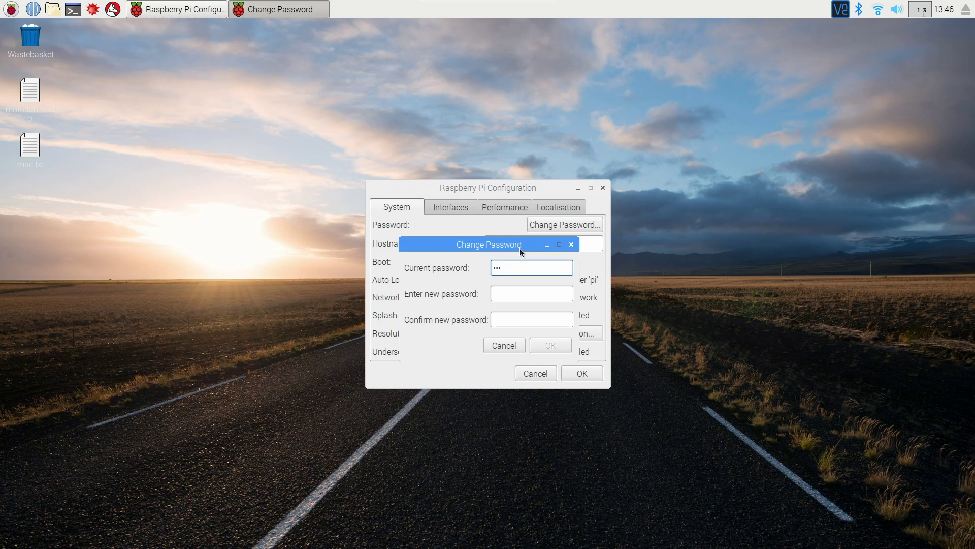
text(rry)
key(Tab)
text(p)
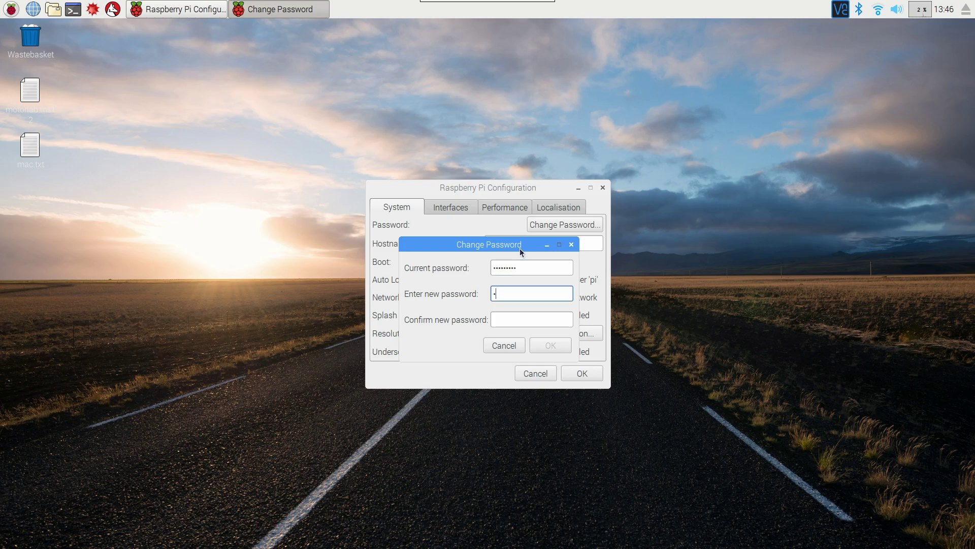
text(assword1)
key(Tab)
text(passwo)
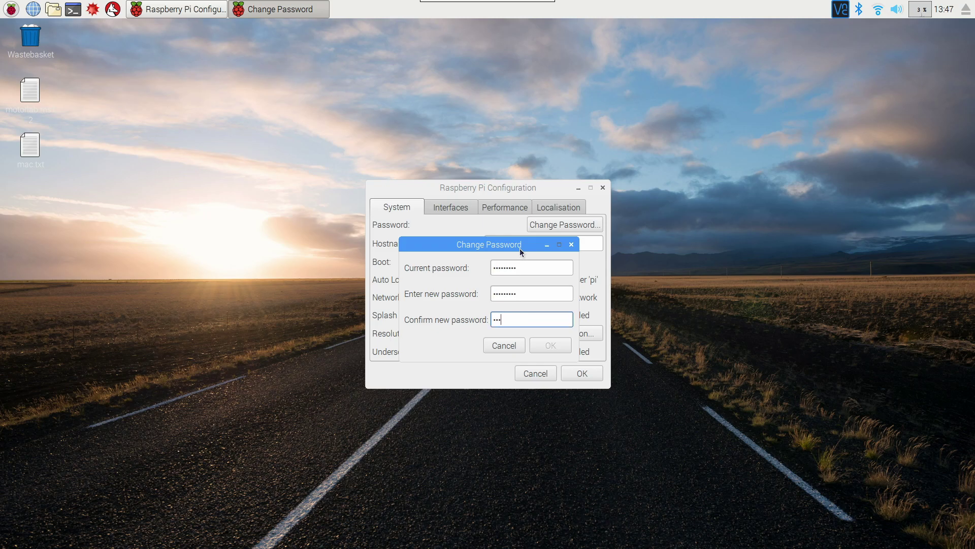
text(rd1)
click(547, 342)
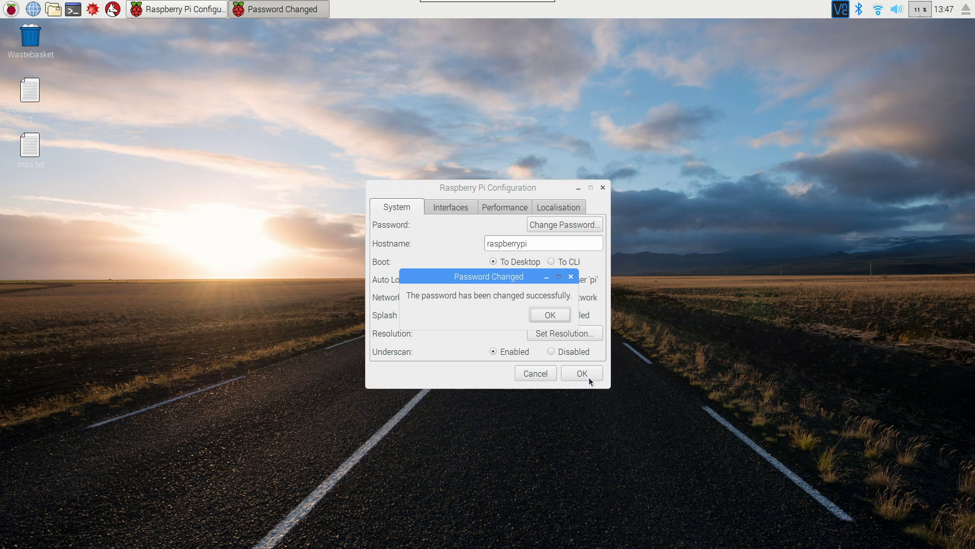
click(552, 315)
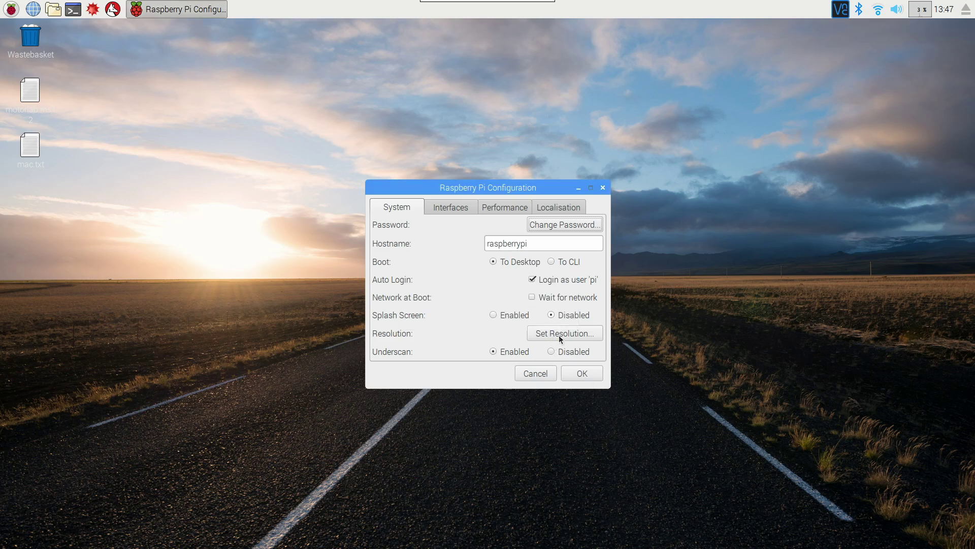
Close Raspberry Pi Configuration and open a new LXTerminal window
click(576, 373)
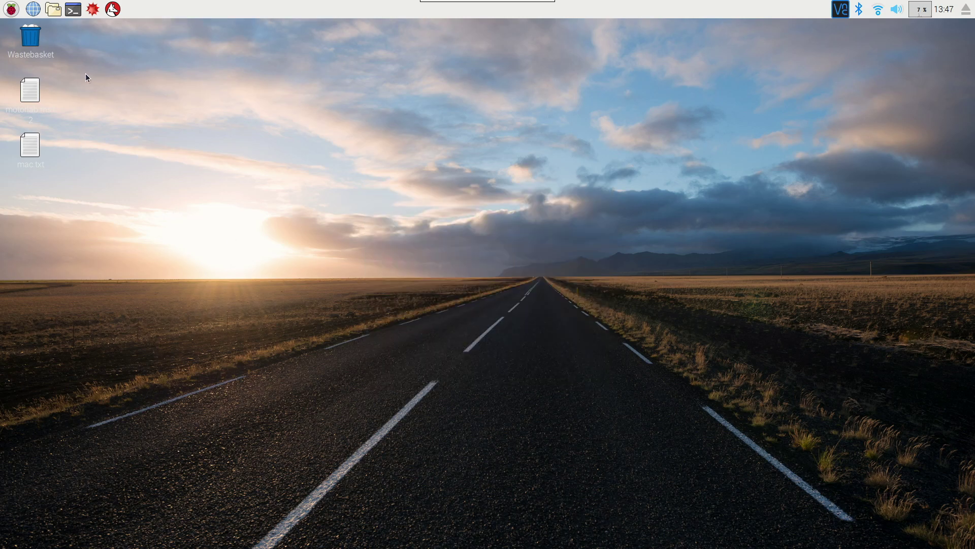
click(73, 10)
triple_click(438, 301)
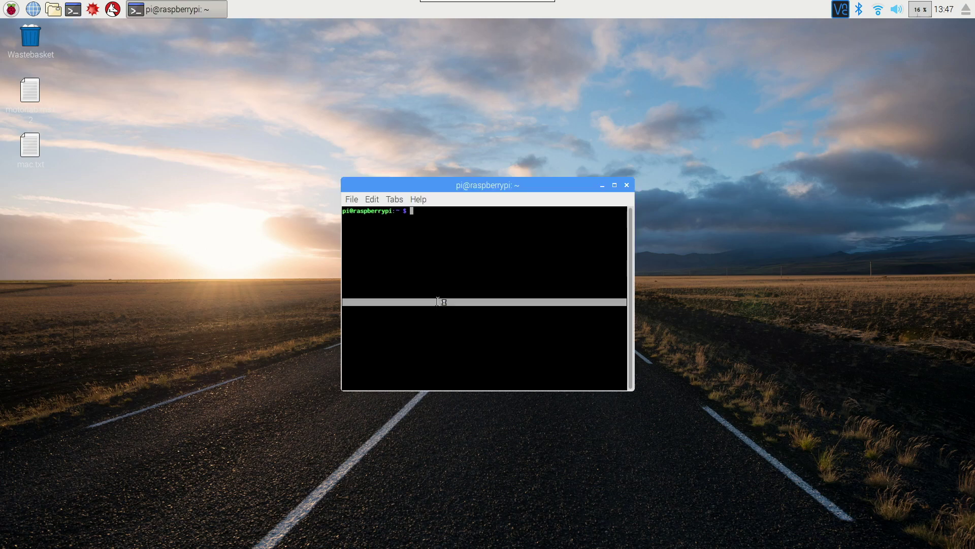
Build the command 'sudo passwd' at the terminal prompt
text(passwd)
key(Left)
key(Left)
key(Left)
key(Left)
key(Left)
key(Left)
text(sudo)
key(Right)
key(Right)
key(Right)
key(Right)
key(Right)
key(Right)
key(Right)
Run sudo passwd i2cuser and submit two password entries that don't match
text(i2cuser)
key(Return)
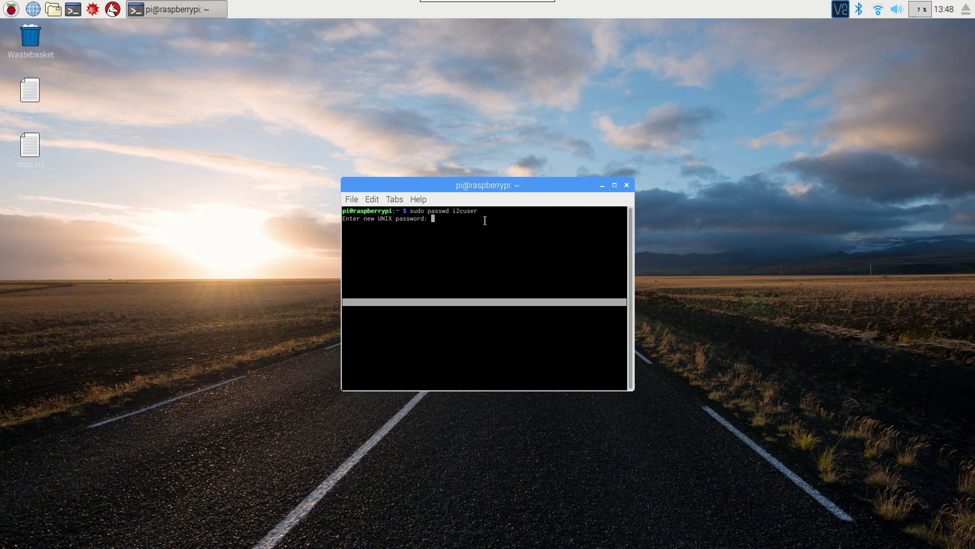
key(Return)
key(Return)
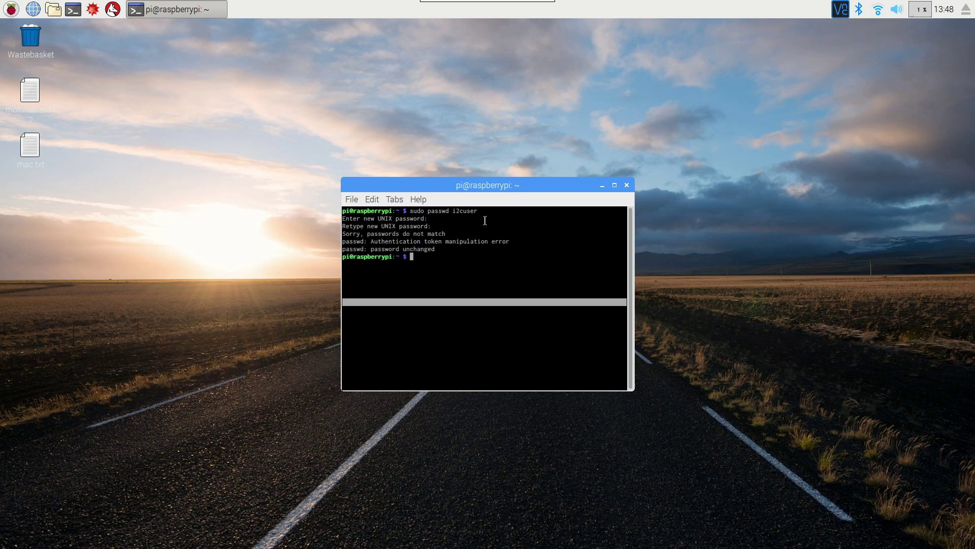
Rerun sudo passwd i2cuser from command history and submit the new password
key(Up)
key(Return)
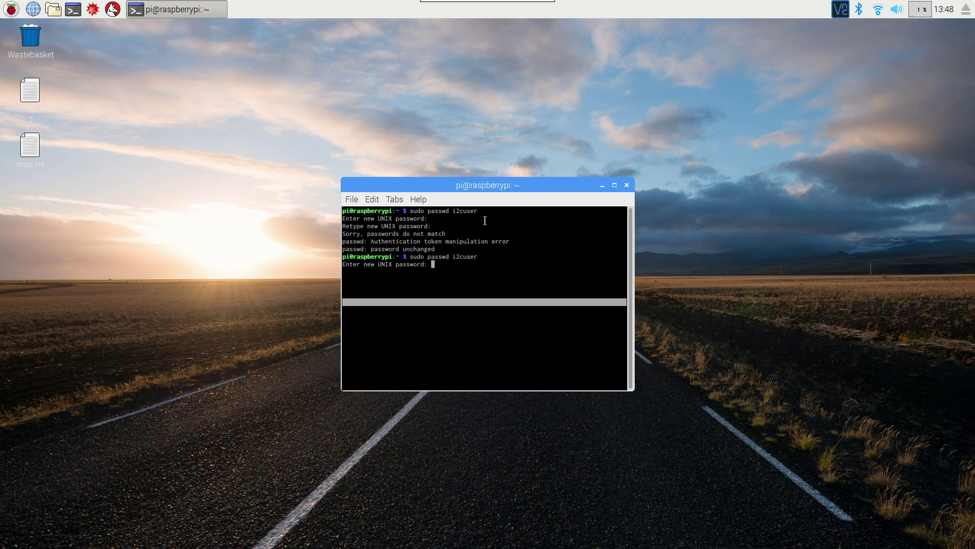
key(Return)
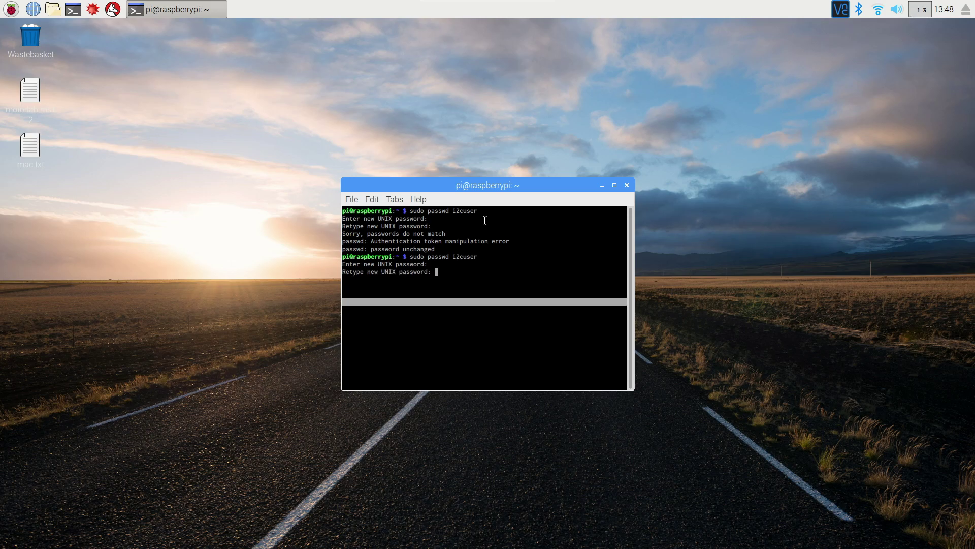
key(Return)
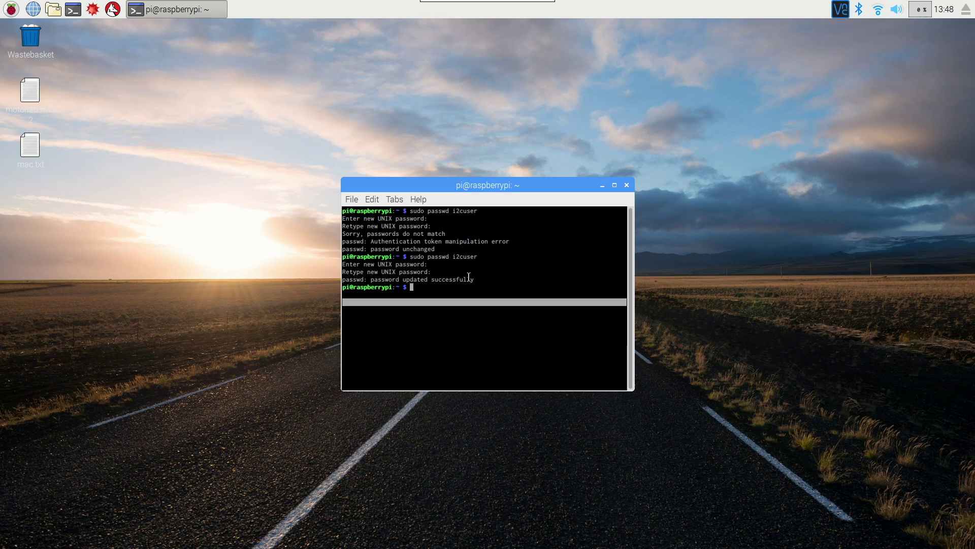
Run 'cat /etc/passwd' to list all user accounts, ending with i2cuser
text(cat /etc/passwd)
key(Return)
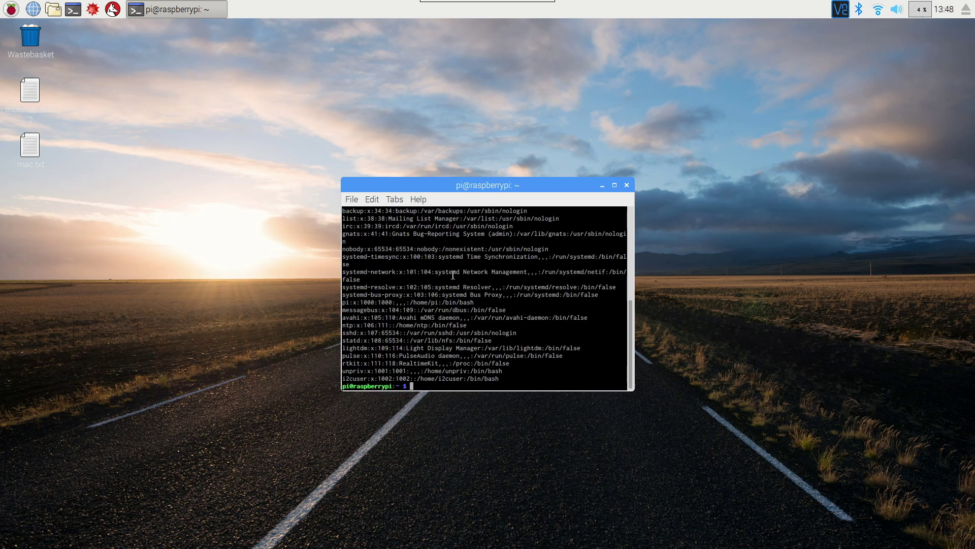